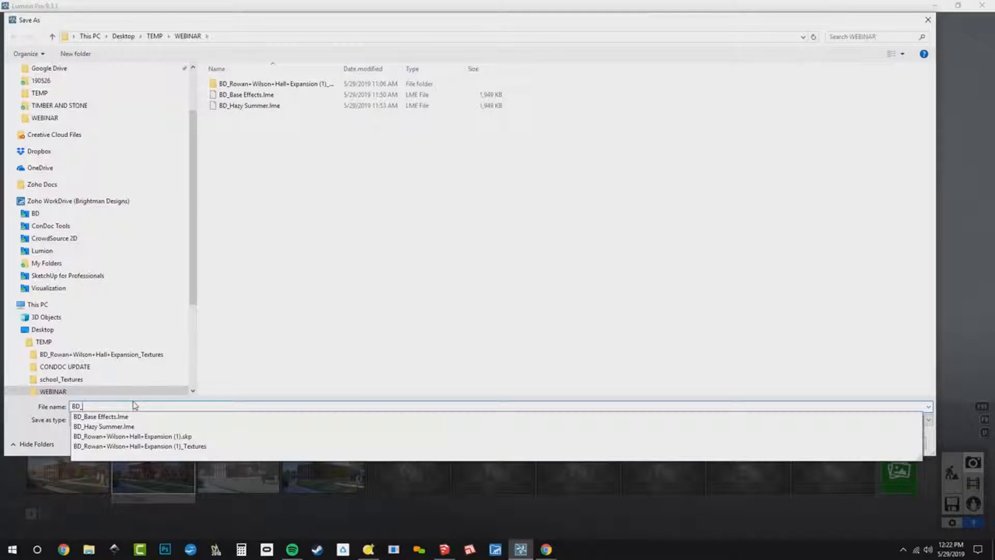
Step: Save the second photo's effects as BD_Crisp Fall in the WEBINAR folder, and select the third photo
{"action": "type", "text": "Crisp F"}
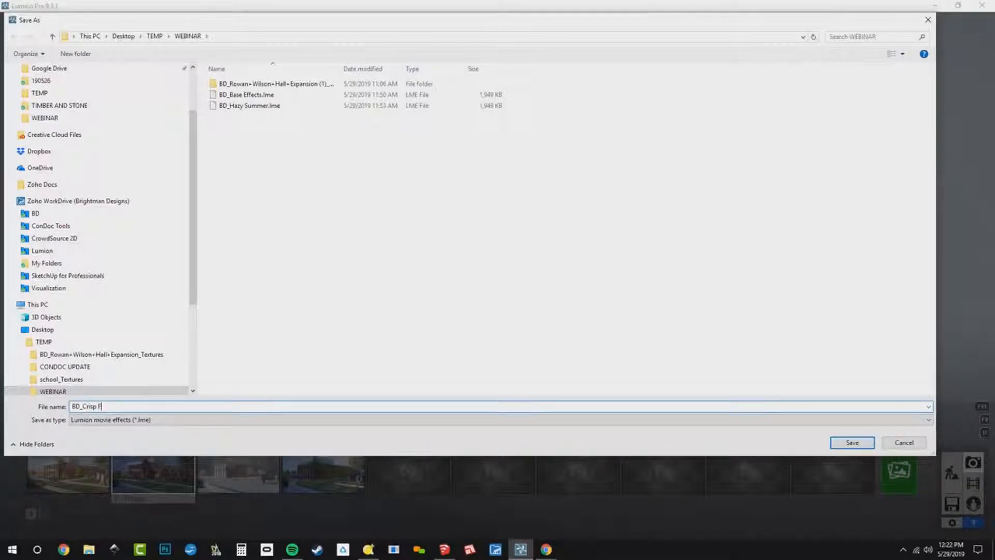
{"action": "type", "text": "all"}
{"action": "key", "text": "Return"}
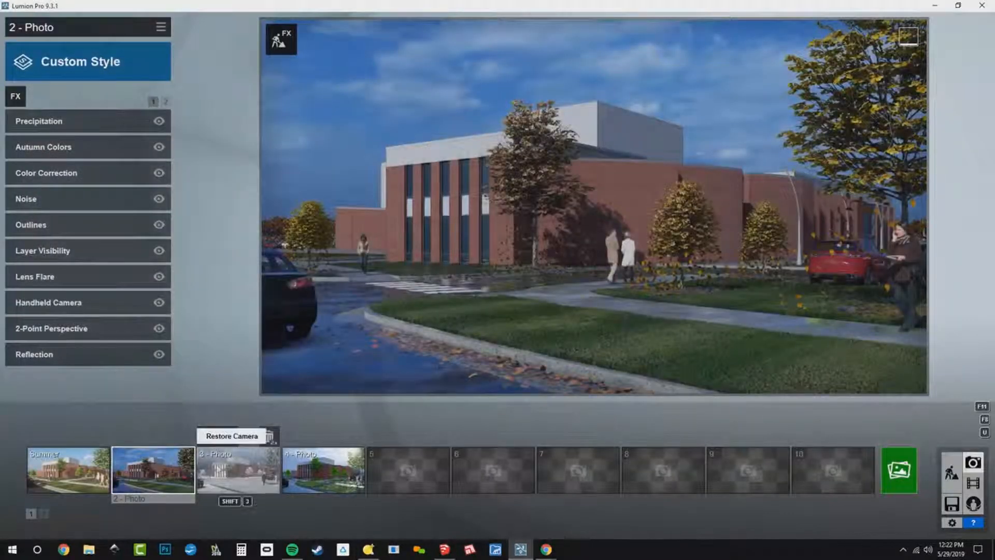
{"action": "left_click", "coordinate": [218, 469]}
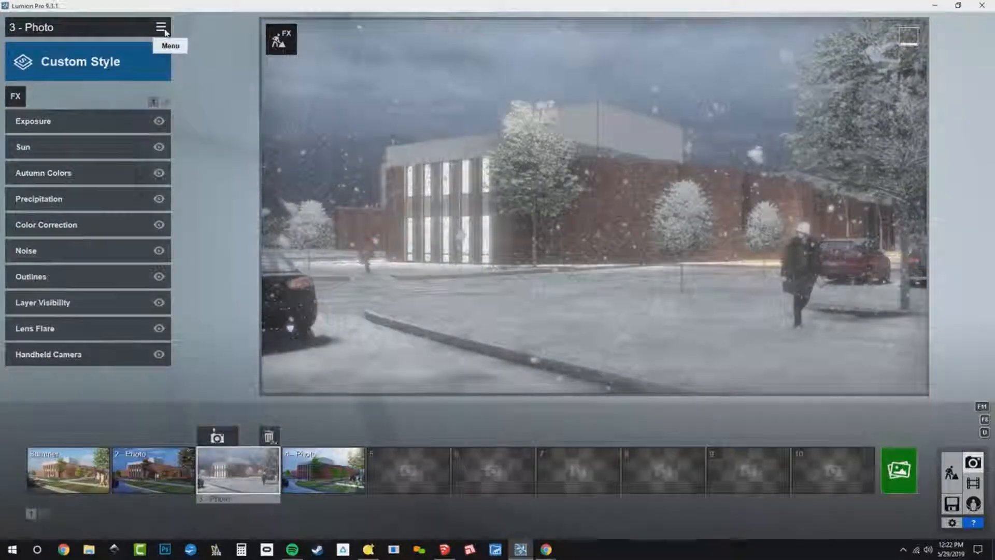
{"action": "left_click", "coordinate": [161, 27]}
{"action": "left_click", "coordinate": [181, 44]}
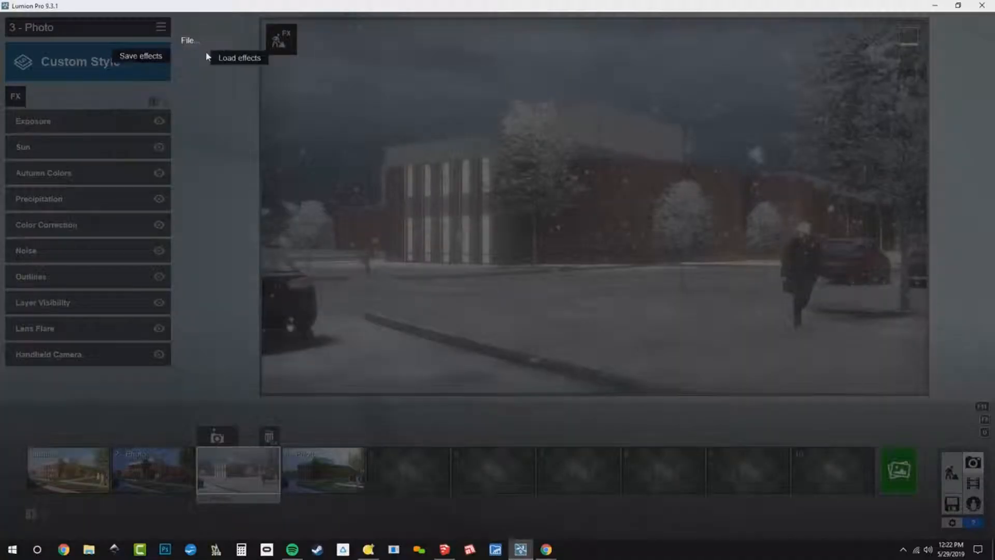
{"action": "left_click", "coordinate": [156, 57]}
{"action": "left_click", "coordinate": [237, 117]}
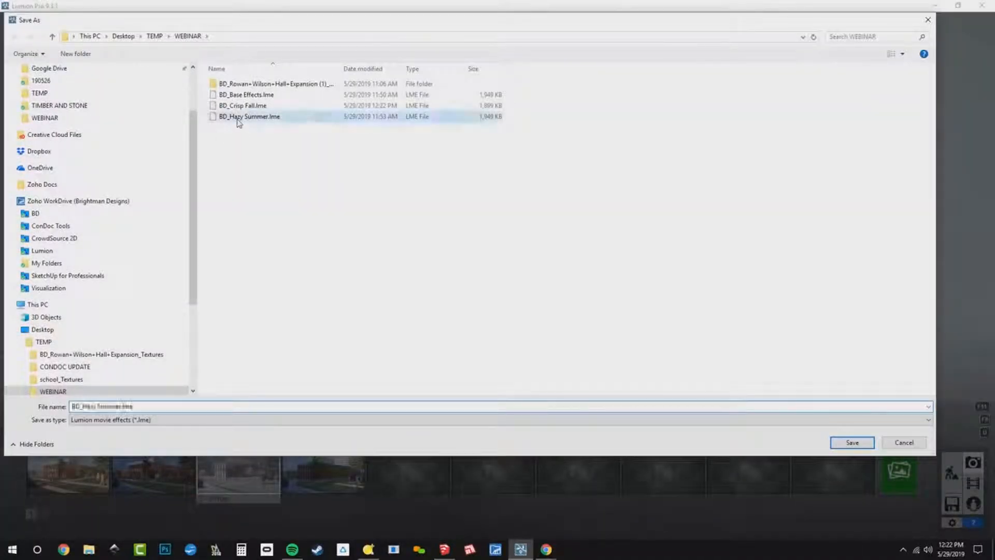
{"action": "key", "text": "alt+Up"}
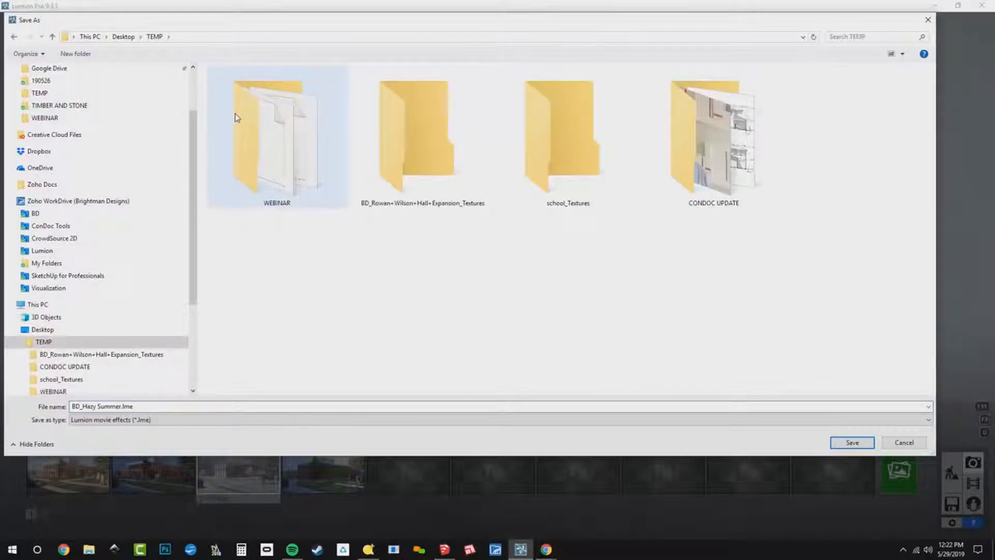
{"action": "key", "text": "Escape"}
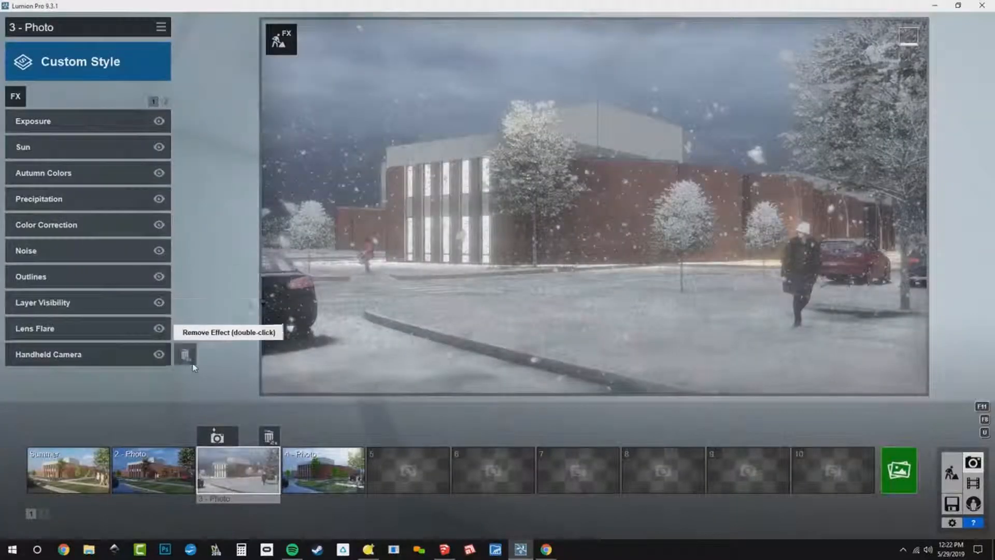
Step: Save the snowy third photo's effects as BD_Dreary Winter in the WEBINAR folder
{"action": "left_click", "coordinate": [160, 27]}
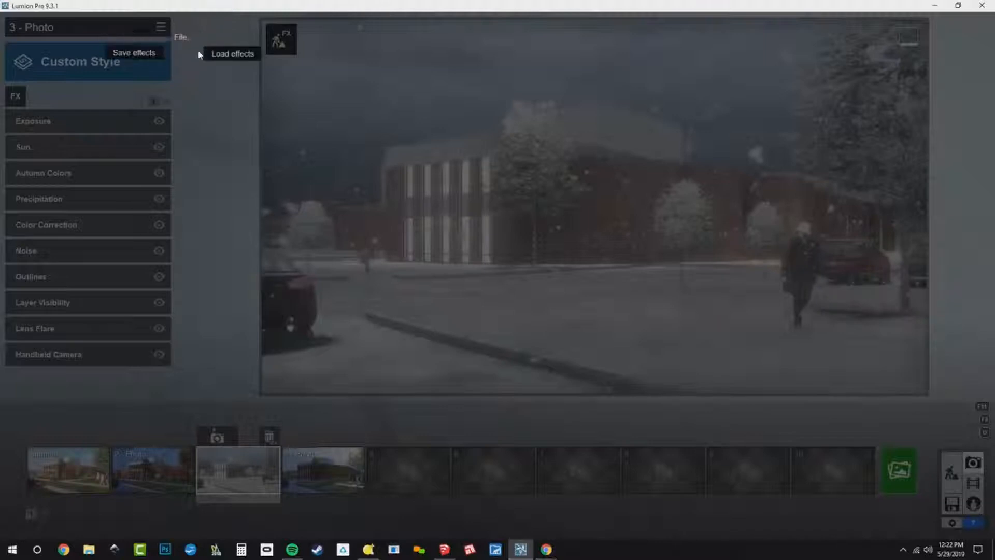
{"action": "left_click", "coordinate": [137, 53]}
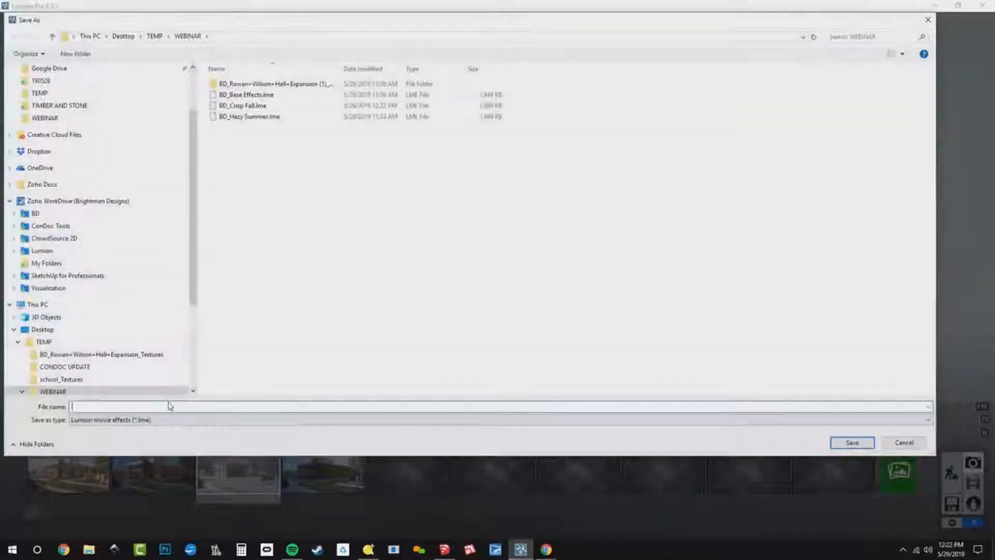
{"action": "type", "text": "BD"}
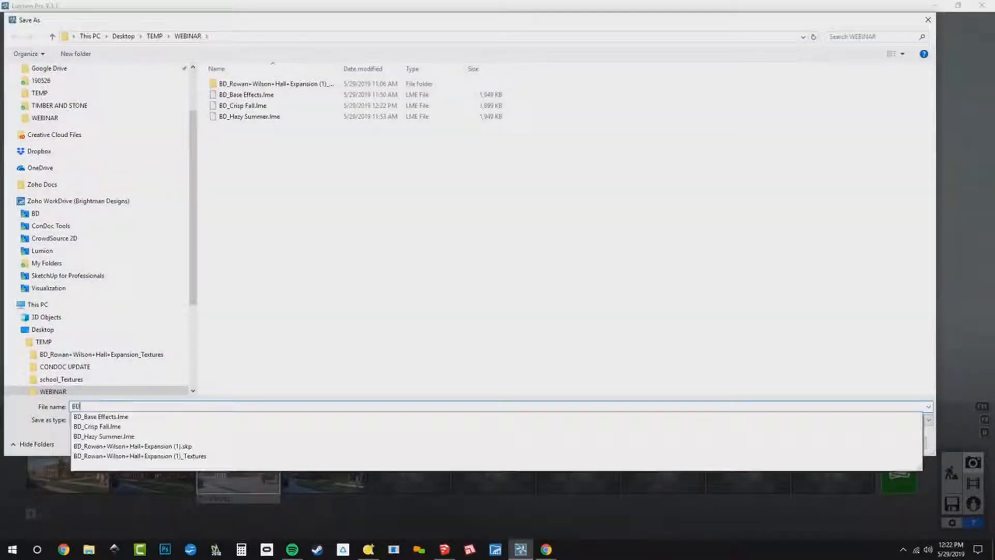
{"action": "type", "text": "_Dreary Winter"}
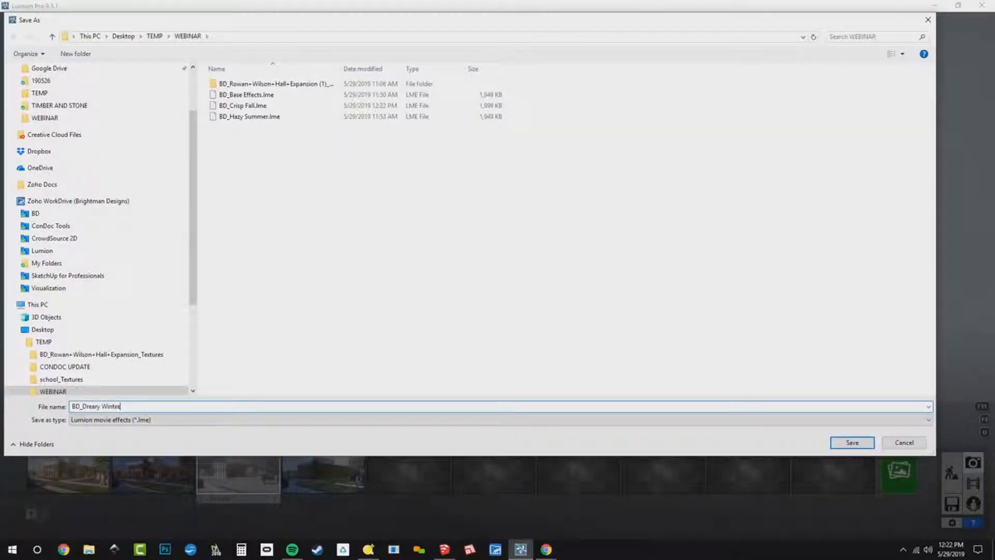
{"action": "key", "text": "Return"}
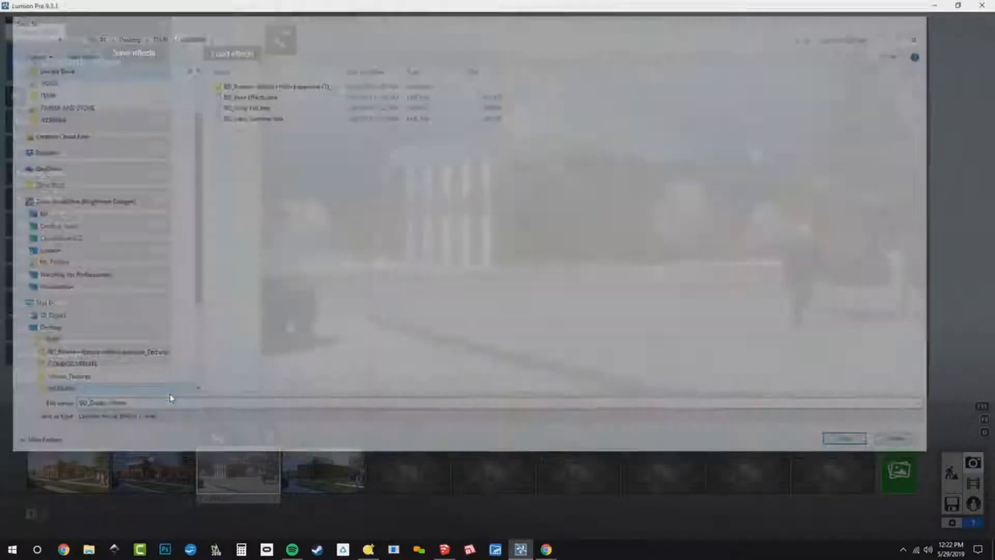
Step: Save the rainy fourth photo's effects as BD_Wet Spring in the WEBINAR folder
{"action": "left_click", "coordinate": [327, 465]}
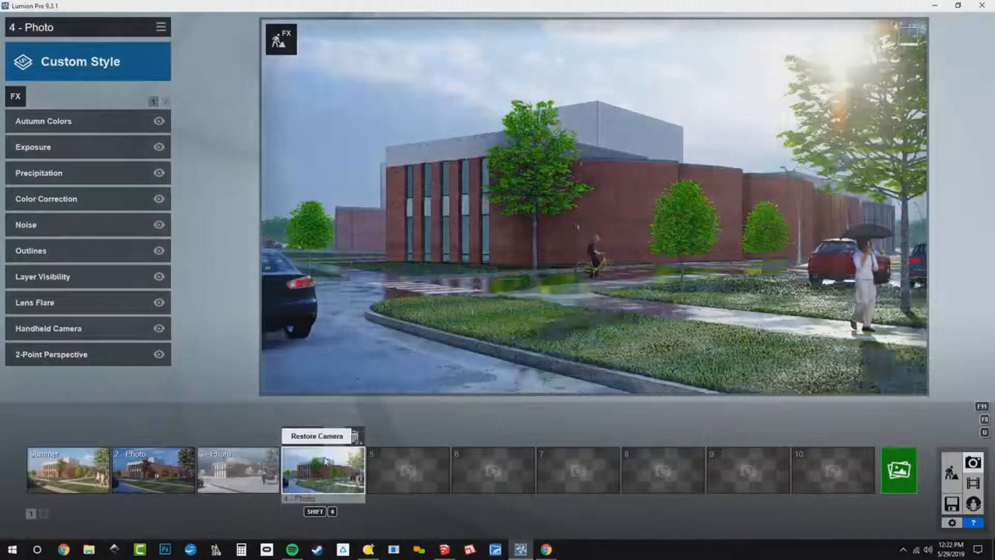
{"action": "left_click", "coordinate": [160, 26]}
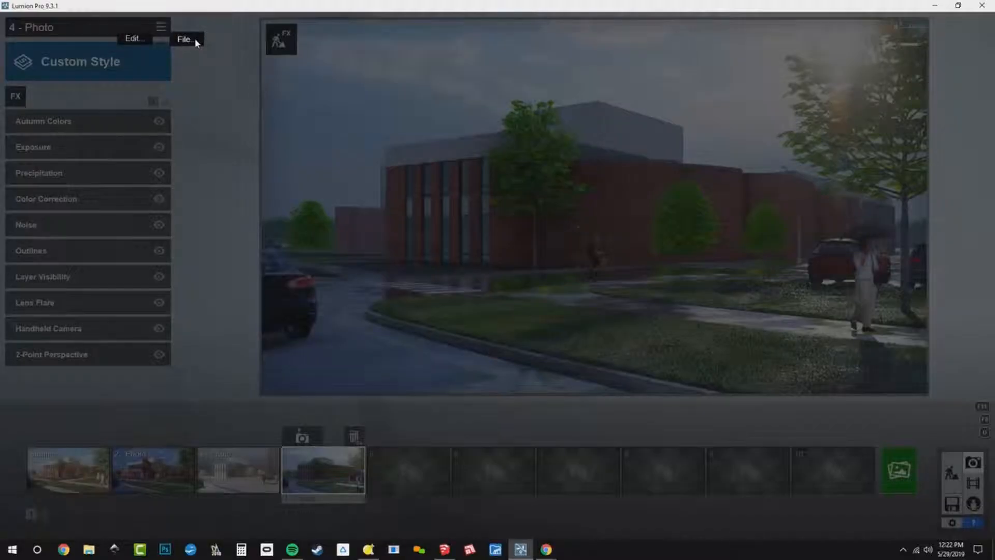
{"action": "left_click", "coordinate": [195, 38]}
{"action": "left_click", "coordinate": [158, 55]}
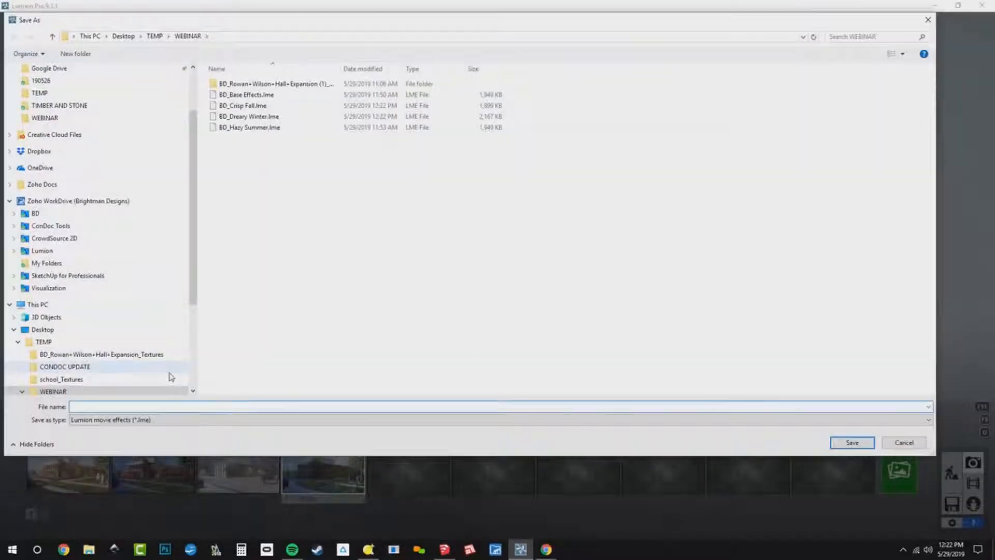
{"action": "type", "text": "BD_"}
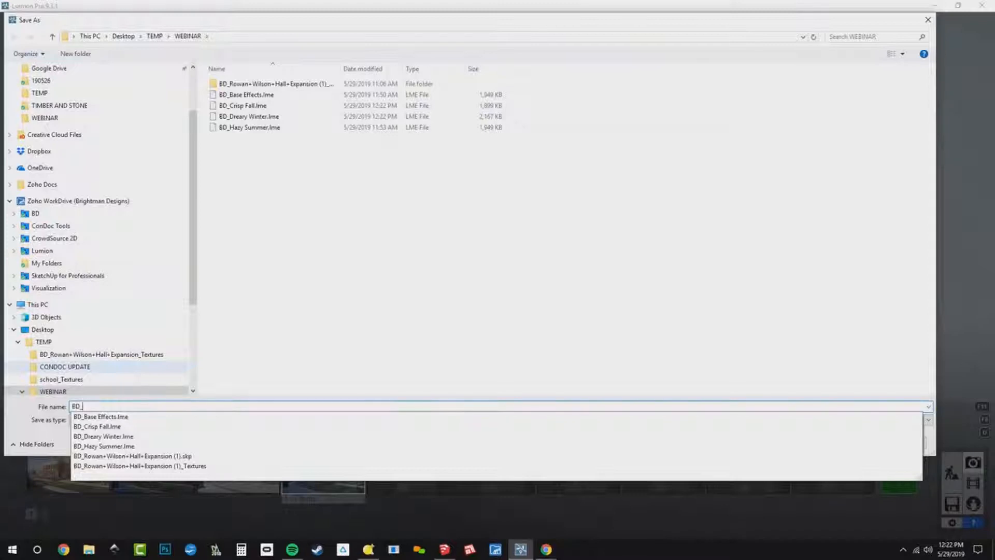
{"action": "type", "text": "Wil"}
{"action": "type", "text": " Spring"}
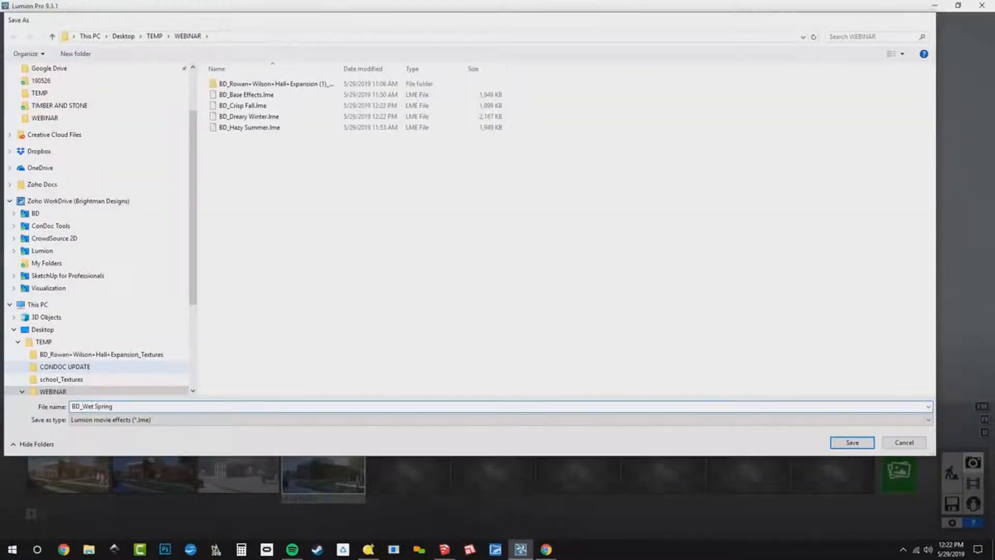
{"action": "key", "text": "Return"}
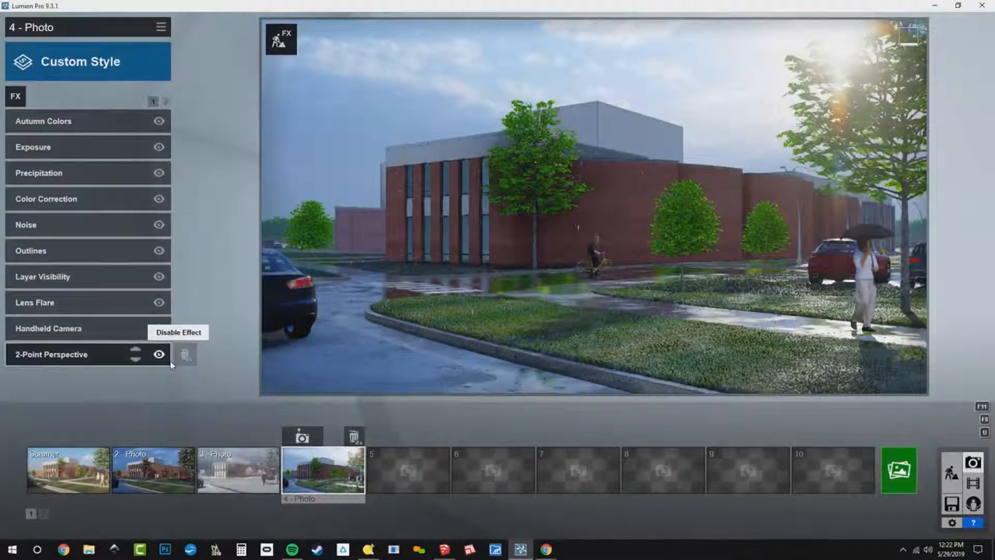
Step: Review the four seasonal photos in order, from Summer through the fourth photo
{"action": "left_click", "coordinate": [63, 474]}
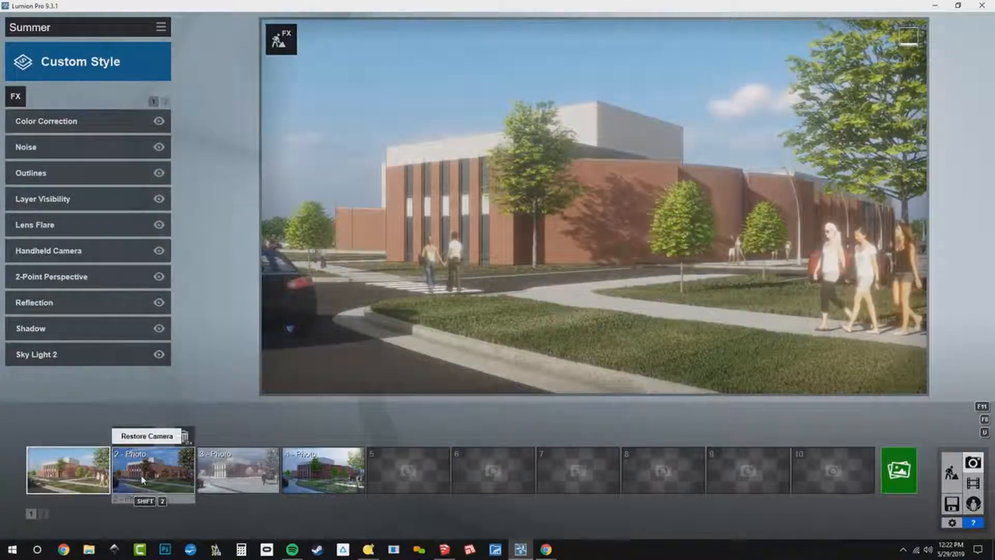
{"action": "left_click", "coordinate": [143, 480]}
{"action": "left_click", "coordinate": [228, 477]}
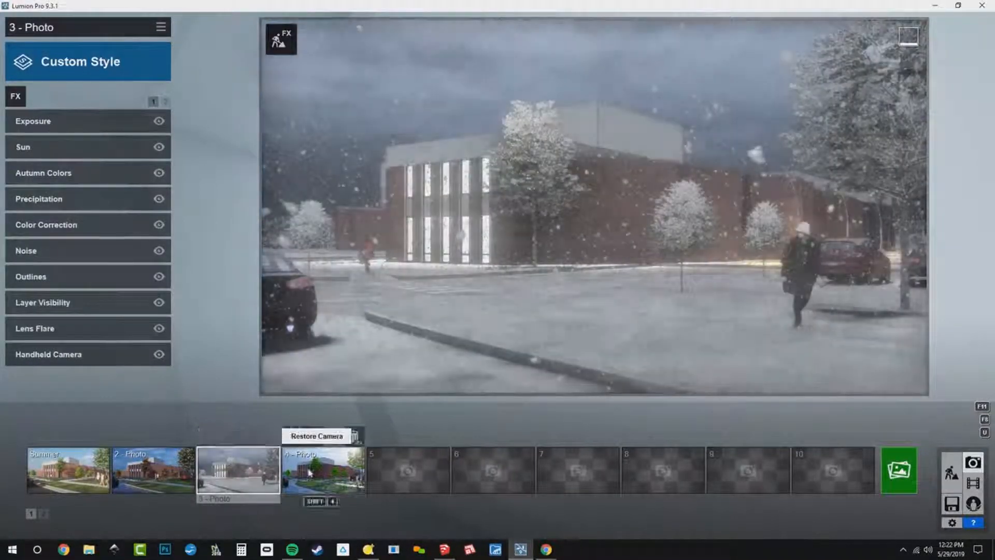
{"action": "left_click", "coordinate": [310, 472]}
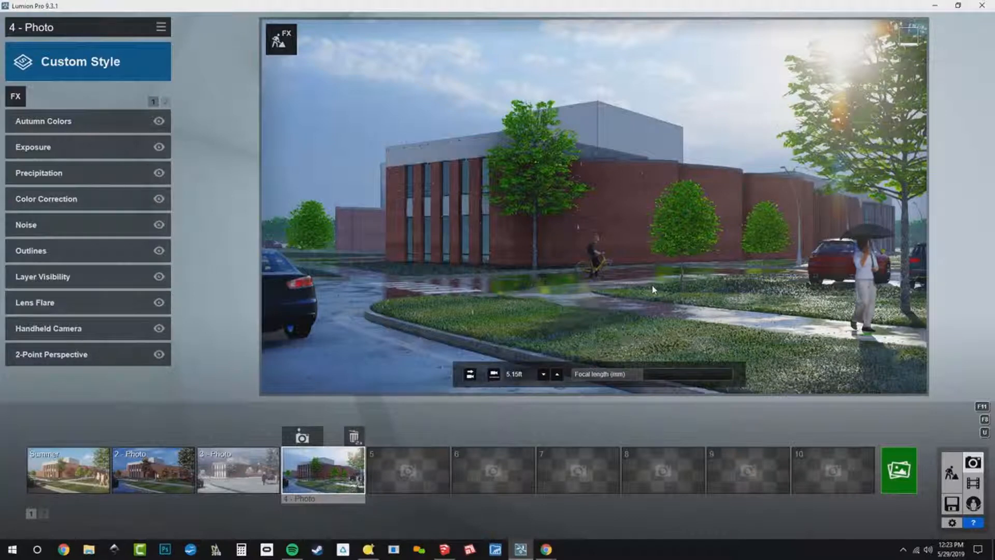
Step: Frame the building corner and tree up close from a level camera at 5.25 ft eye height, and store the view in photo slot 6
{"action": "left_click", "coordinate": [492, 469]}
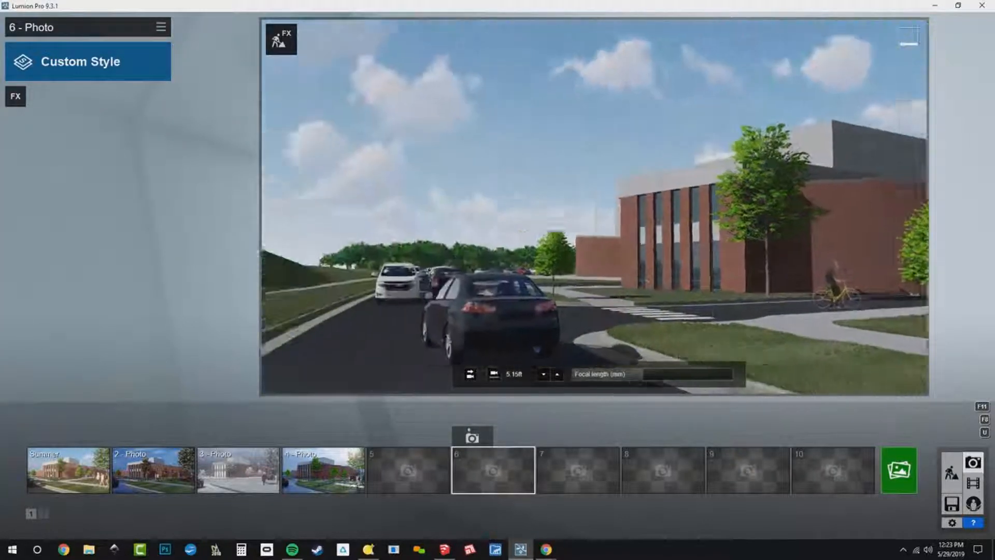
{"action": "key", "text": "w"}
{"action": "right_click_drag", "start_coordinate": [648, 281], "coordinate": [490, 140]}
{"action": "key", "text": "e"}
{"action": "key", "text": "w"}
{"action": "key", "text": "s"}
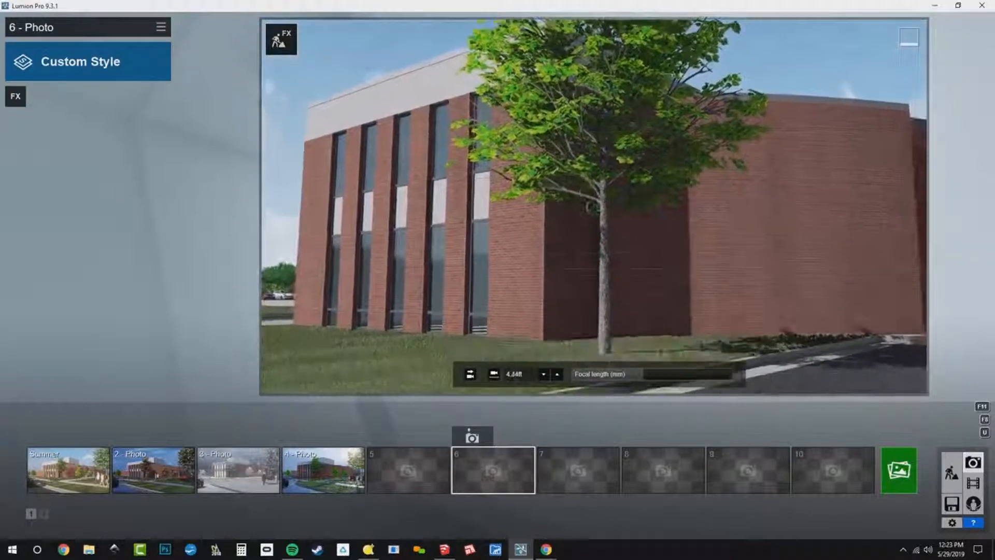
{"action": "left_click", "coordinate": [494, 373]}
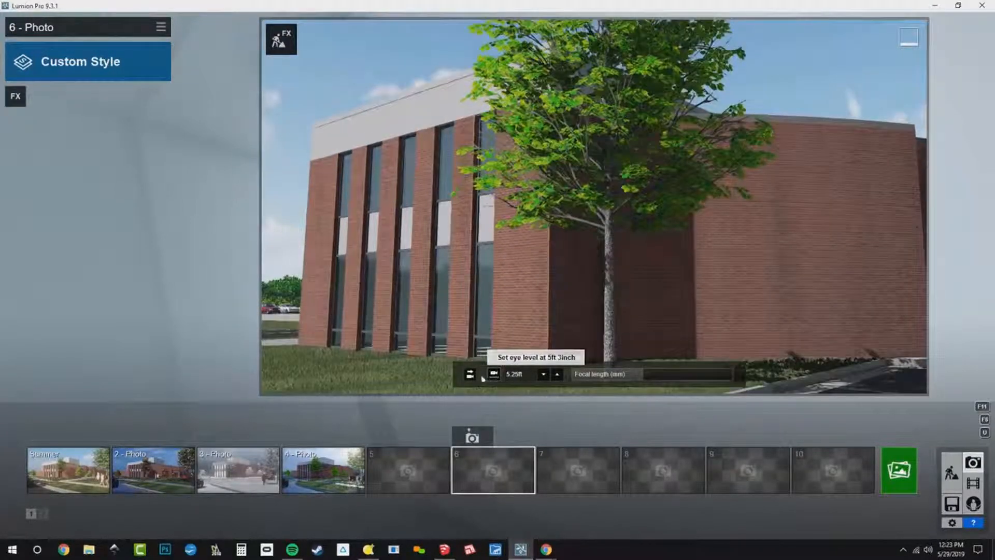
{"action": "left_click", "coordinate": [470, 373]}
{"action": "key", "text": "w"}
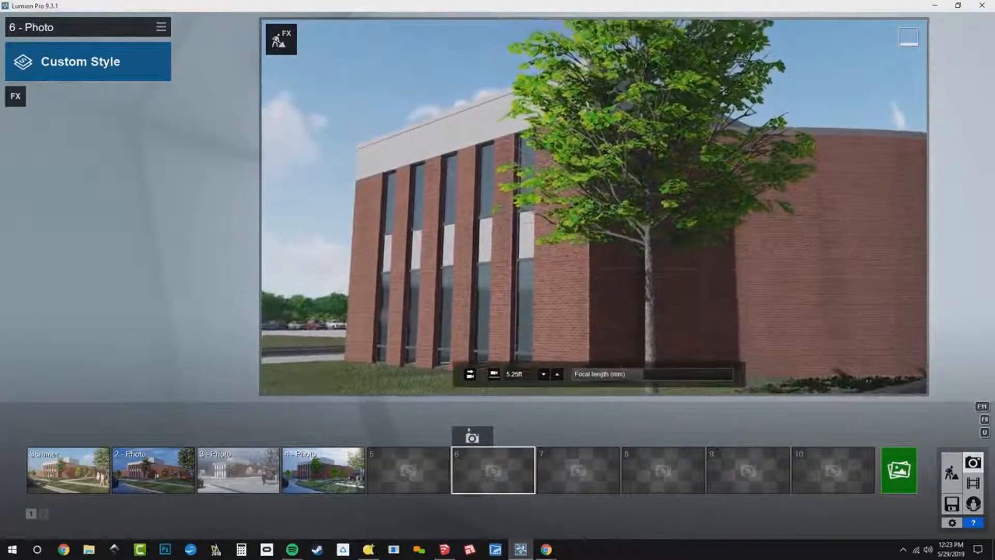
{"action": "mouse_move", "coordinate": [606, 207]}
{"action": "right_mouse_down"}
{"action": "mouse_move", "coordinate": [592, 206]}
{"action": "mouse_move", "coordinate": [598, 212]}
{"action": "right_mouse_up"}
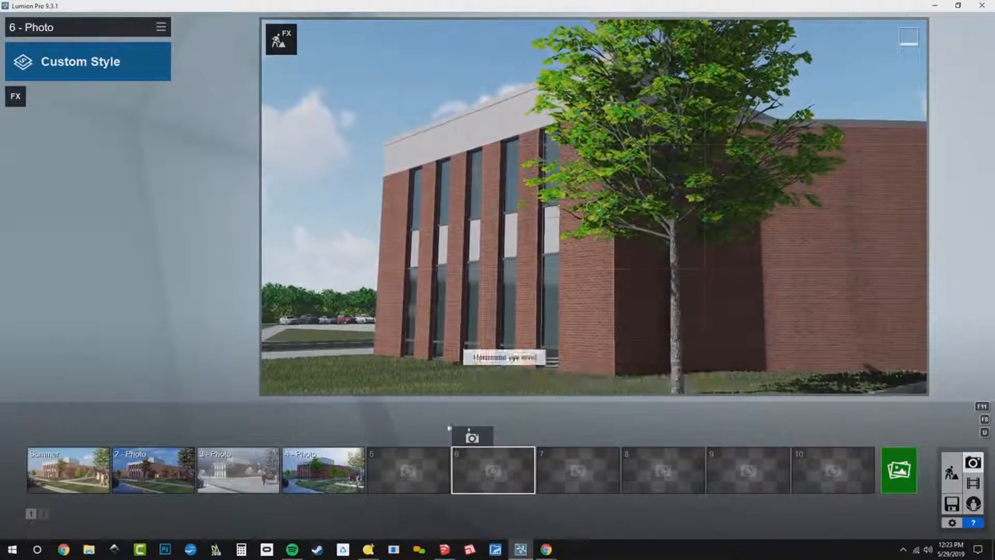
{"action": "left_click", "coordinate": [473, 437]}
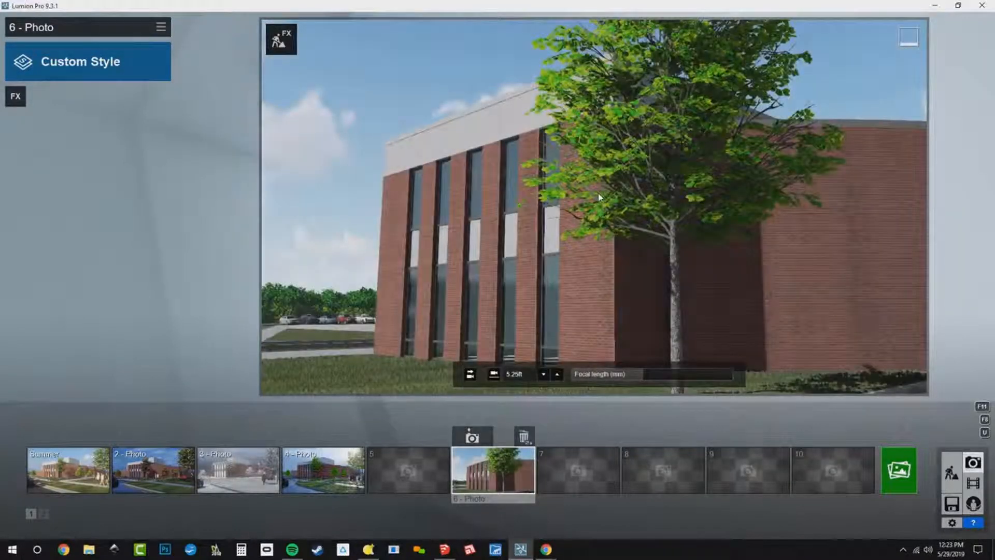
Step: Load the BD_Hazy Summer.lme effects onto photo 6
{"action": "left_click", "coordinate": [160, 26]}
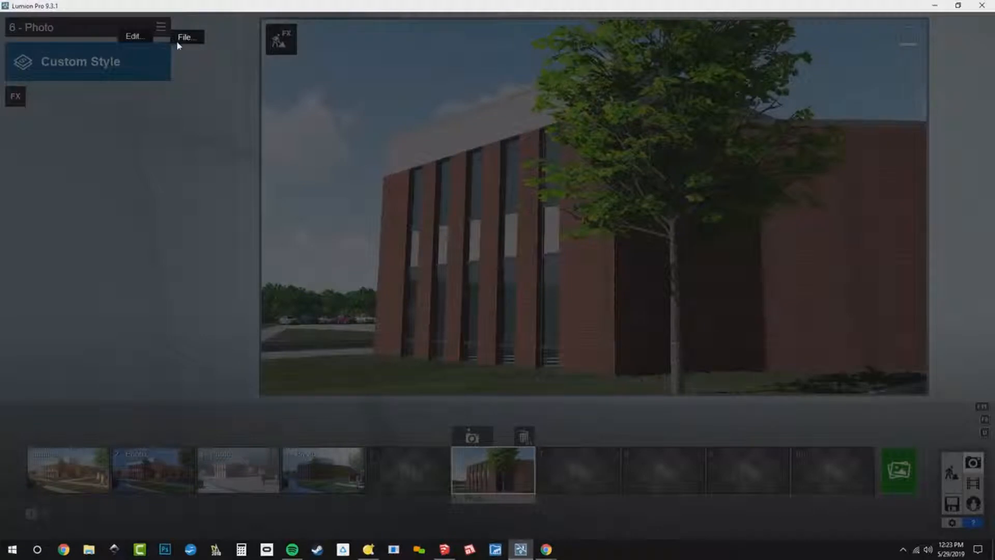
{"action": "left_click", "coordinate": [181, 39]}
{"action": "left_click", "coordinate": [225, 56]}
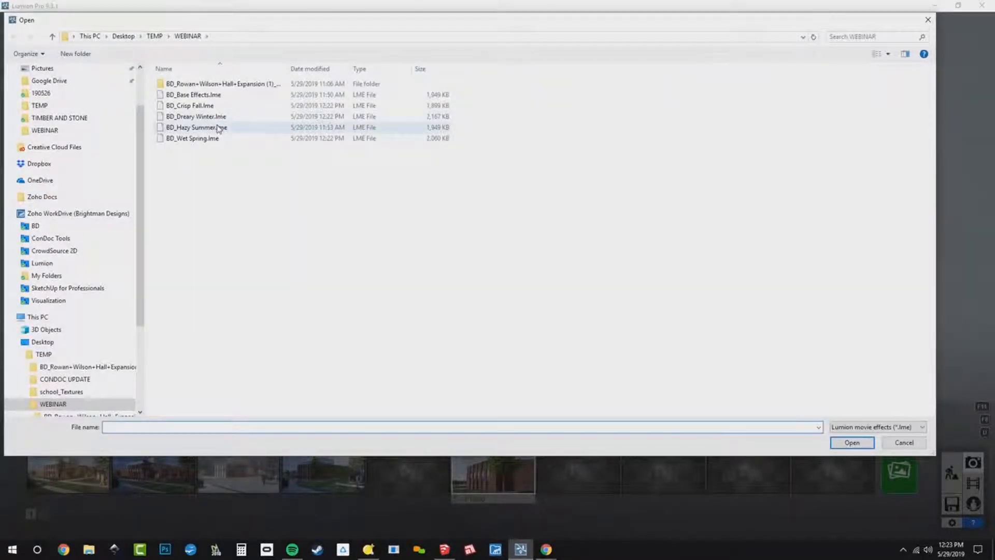
{"action": "double_click", "coordinate": [219, 128]}
Step: Store the same camera view in photo slot 7 and load the BD_Crisp Fall.lme effects onto it
{"action": "left_click", "coordinate": [569, 459]}
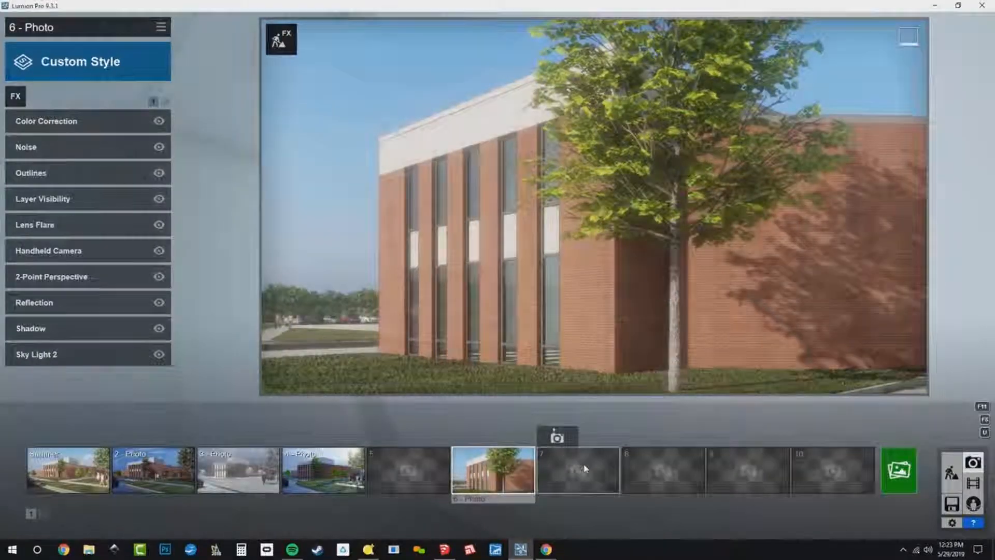
{"action": "left_click", "coordinate": [557, 437]}
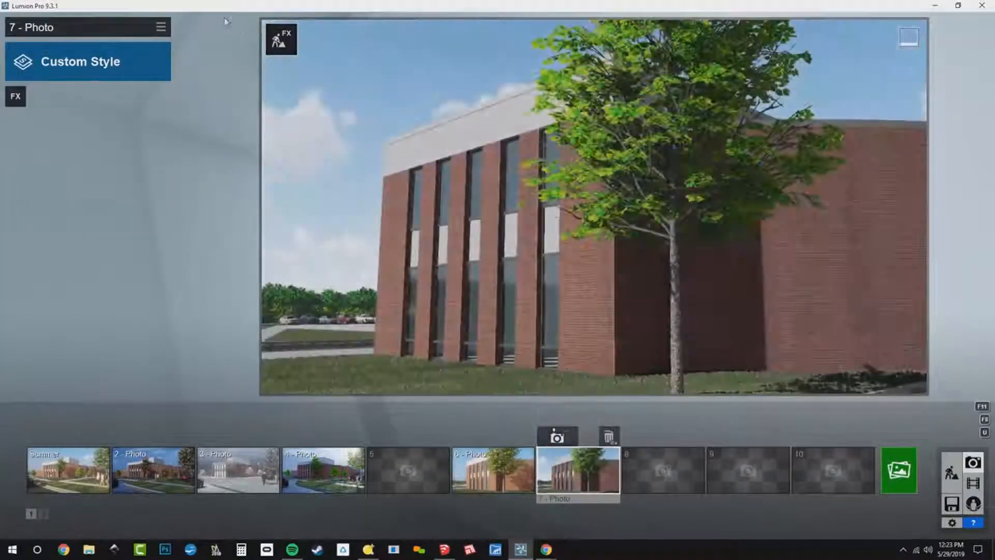
{"action": "left_click", "coordinate": [160, 26]}
{"action": "left_click", "coordinate": [236, 55]}
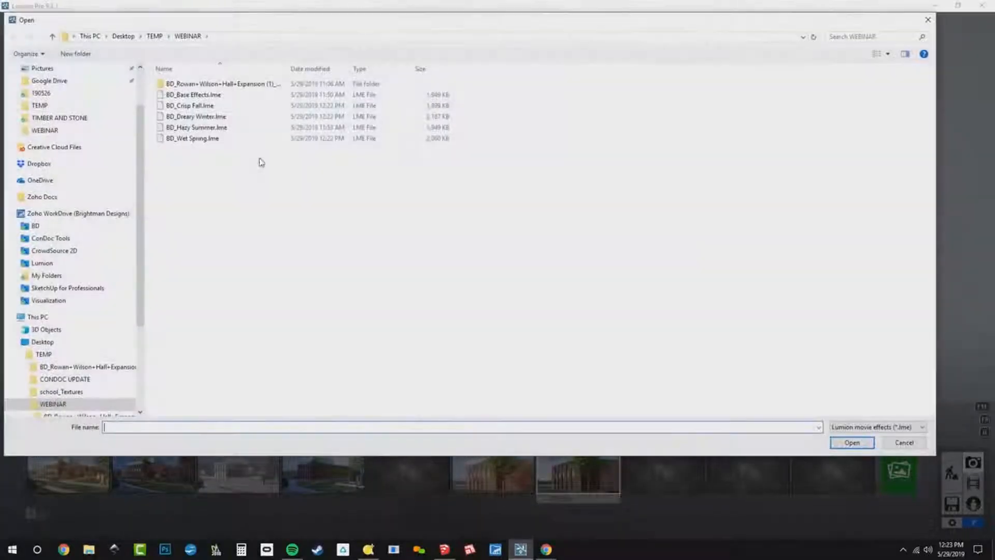
{"action": "double_click", "coordinate": [218, 108]}
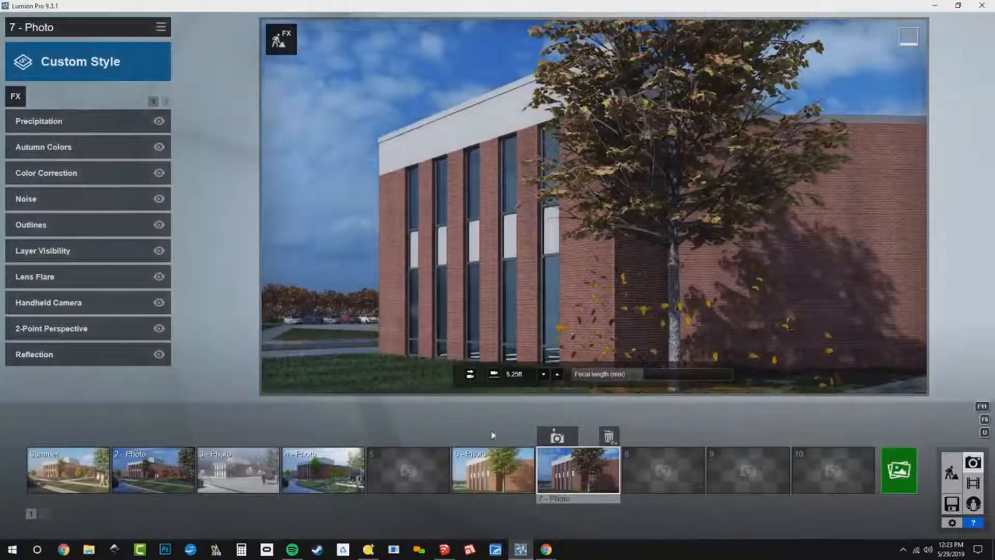
Step: Store the same camera view in photo slot 8 and load the BD_Dreary Winter.lme effects onto it
{"action": "left_click", "coordinate": [667, 487]}
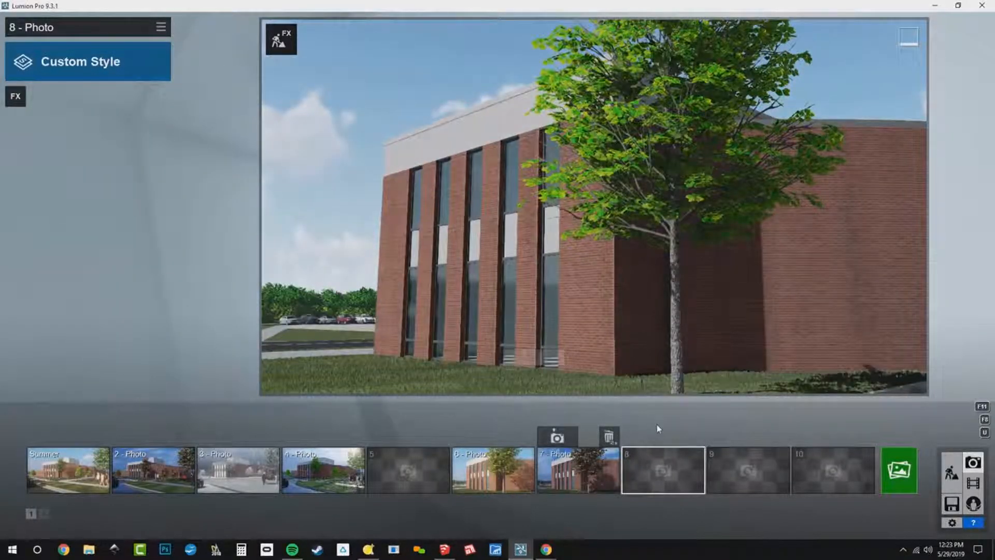
{"action": "left_click", "coordinate": [641, 435]}
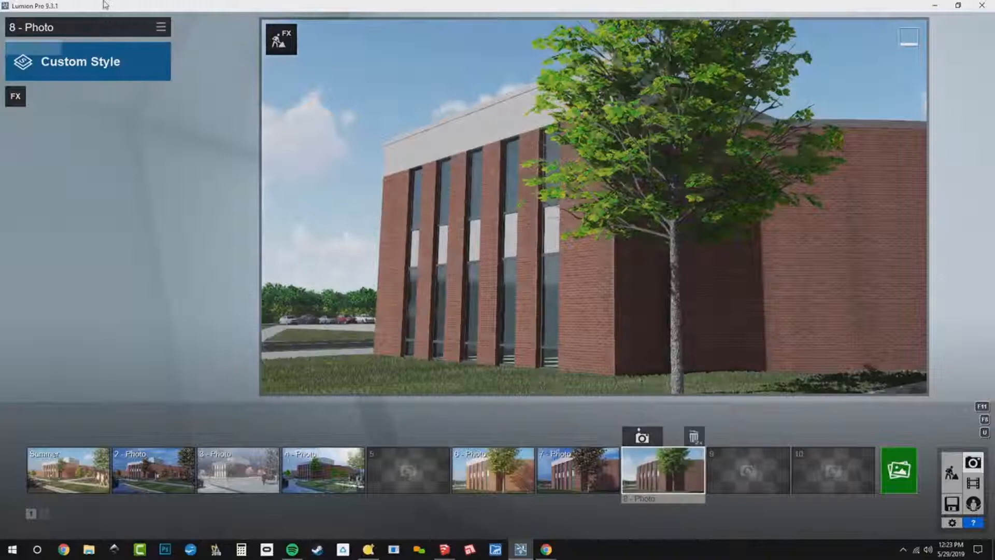
{"action": "left_click", "coordinate": [158, 31]}
{"action": "mouse_move", "coordinate": [181, 44]}
{"action": "left_click", "coordinate": [213, 62]}
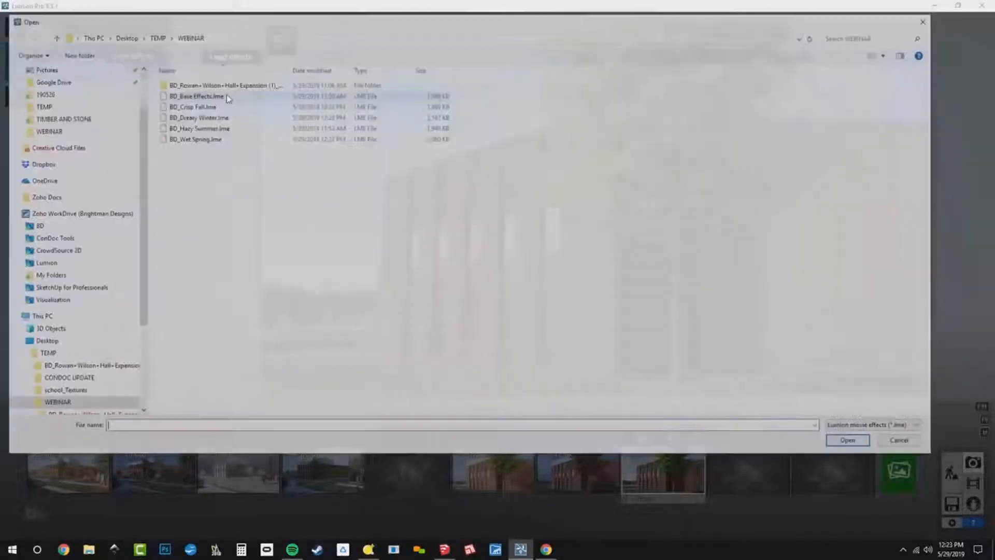
{"action": "double_click", "coordinate": [218, 119]}
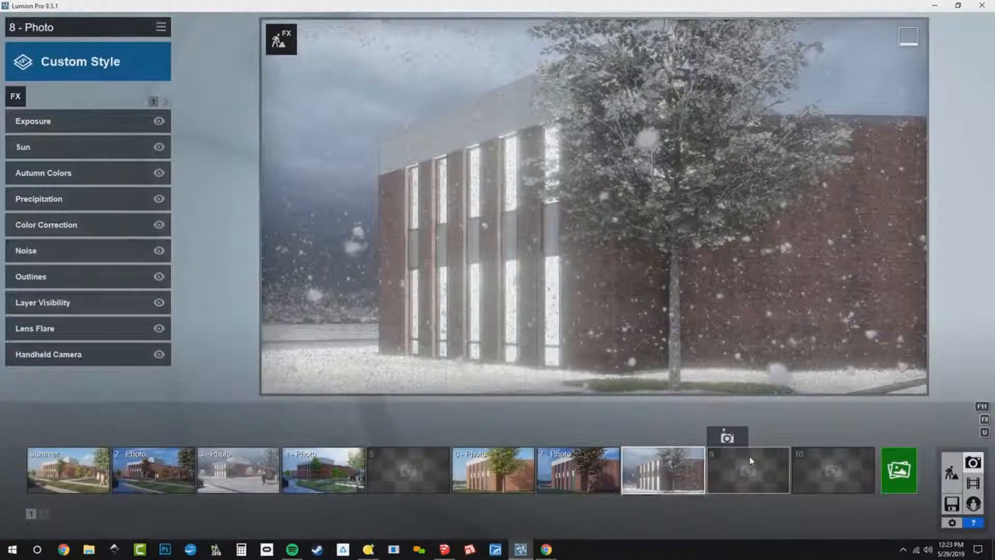
Step: Store the same camera view in photo slot 9 and load the BD_Wet Spring.lme effects onto it
{"action": "left_click", "coordinate": [750, 460]}
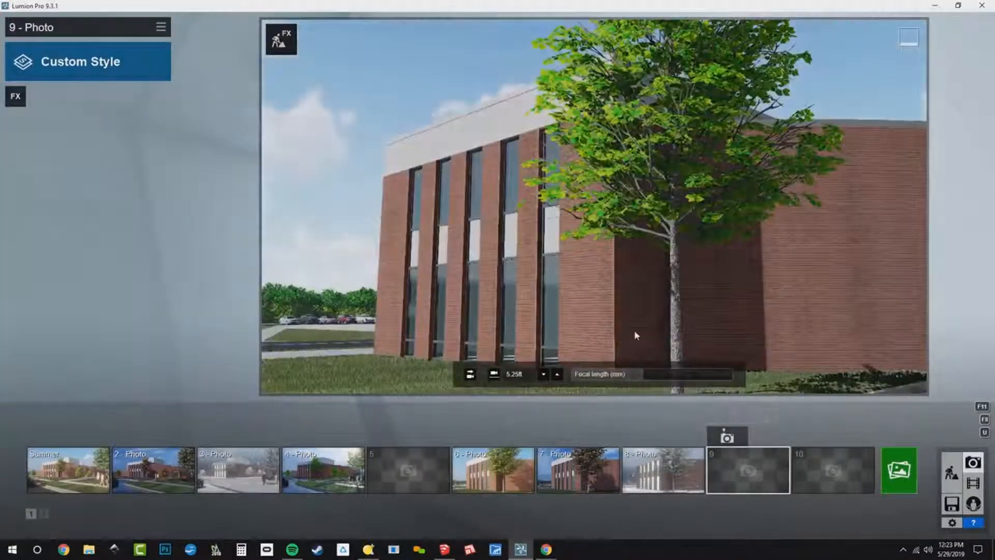
{"action": "left_click", "coordinate": [727, 438]}
{"action": "left_click", "coordinate": [162, 28]}
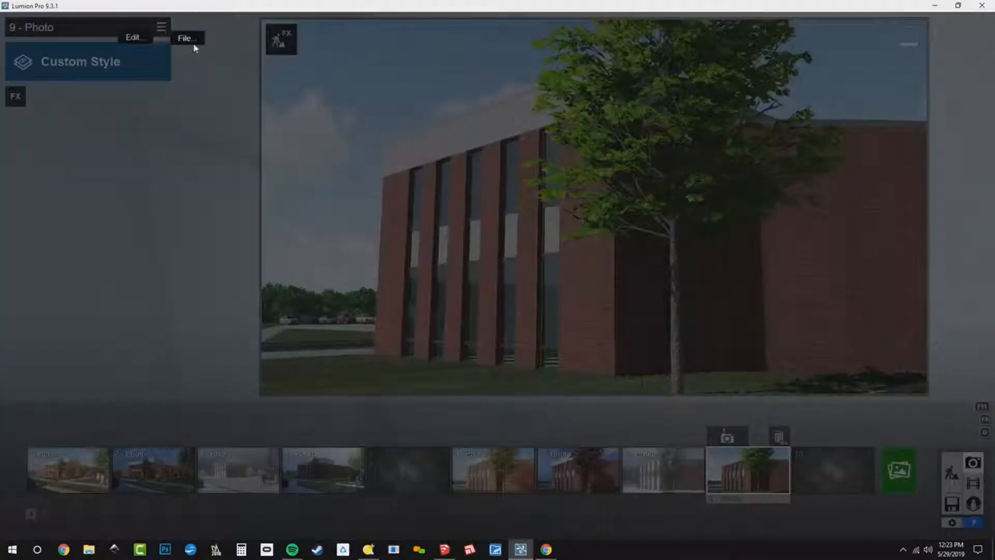
{"action": "left_click", "coordinate": [193, 42]}
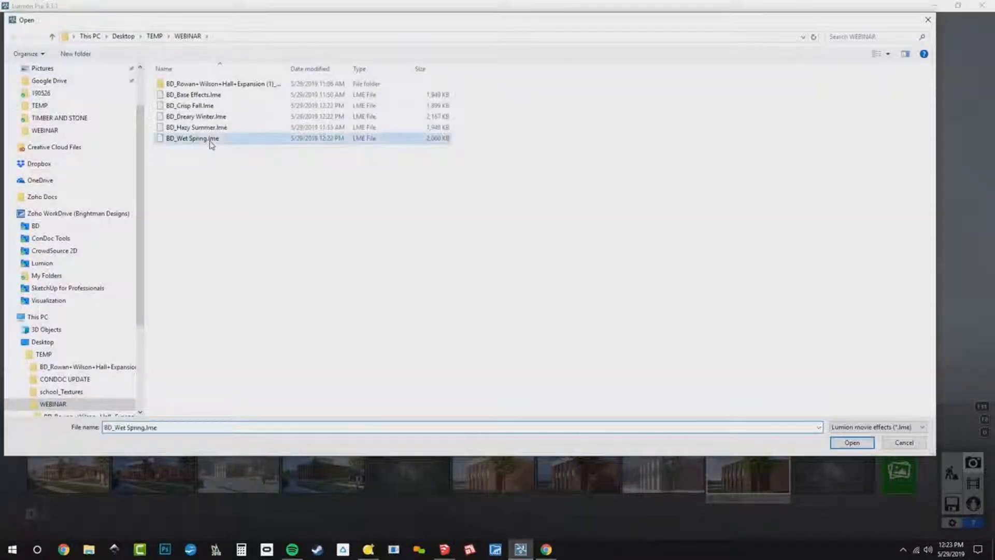
{"action": "double_click", "coordinate": [211, 139]}
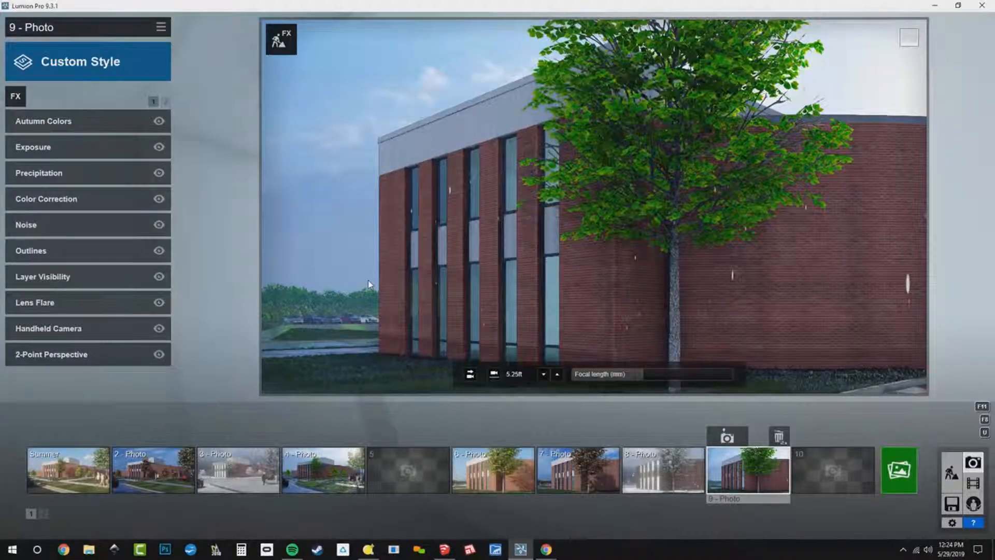
Step: Compare the Summer photo and photo 2 with their close-up counterparts, photos 6 and 7
{"action": "left_click", "coordinate": [85, 478]}
{"action": "left_click", "coordinate": [153, 474]}
{"action": "left_click", "coordinate": [491, 495]}
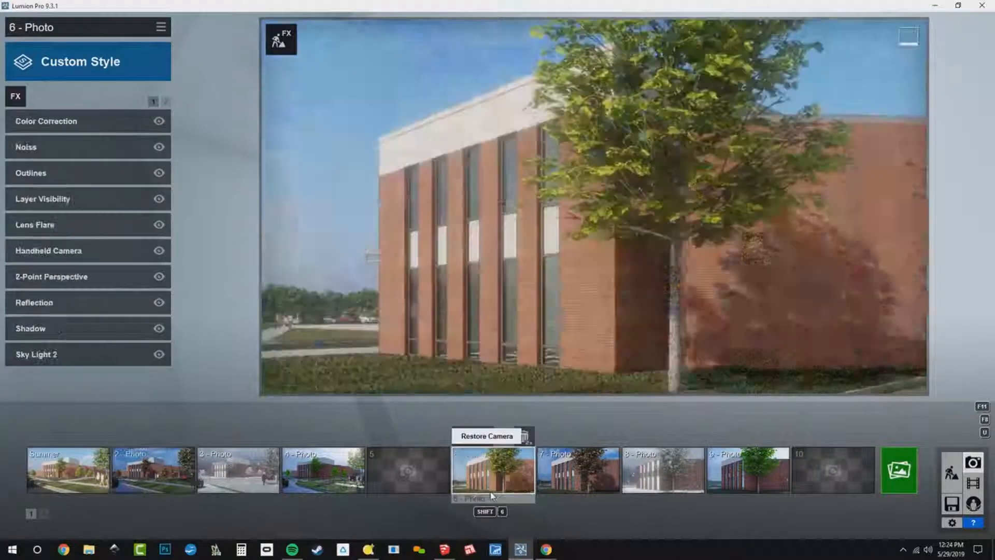
{"action": "left_click", "coordinate": [551, 486]}
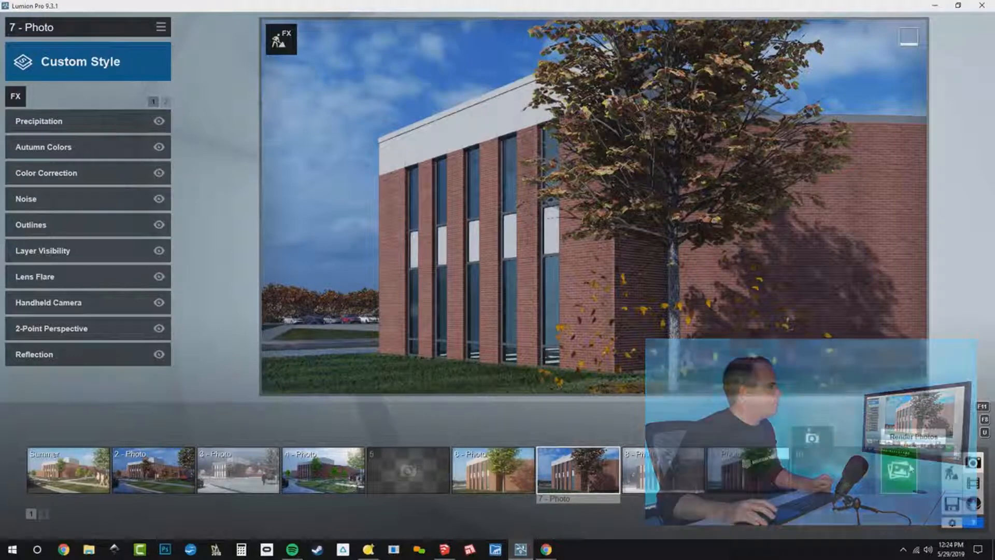
Step: Render the whole photo set at Desktop size, 1920x1080, as JPG files named 190529_ in the WEBINAR folder
{"action": "left_click", "coordinate": [914, 470]}
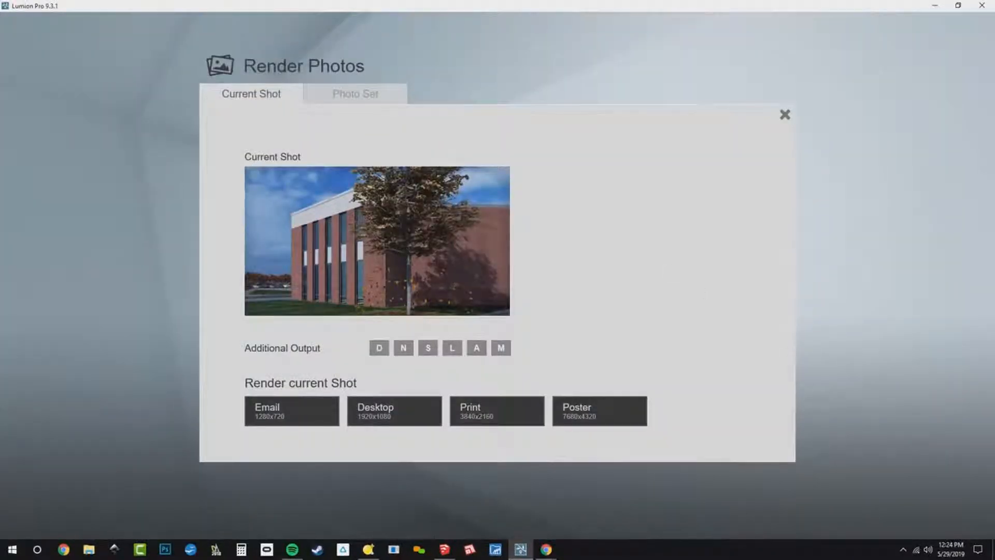
{"action": "left_click", "coordinate": [354, 94]}
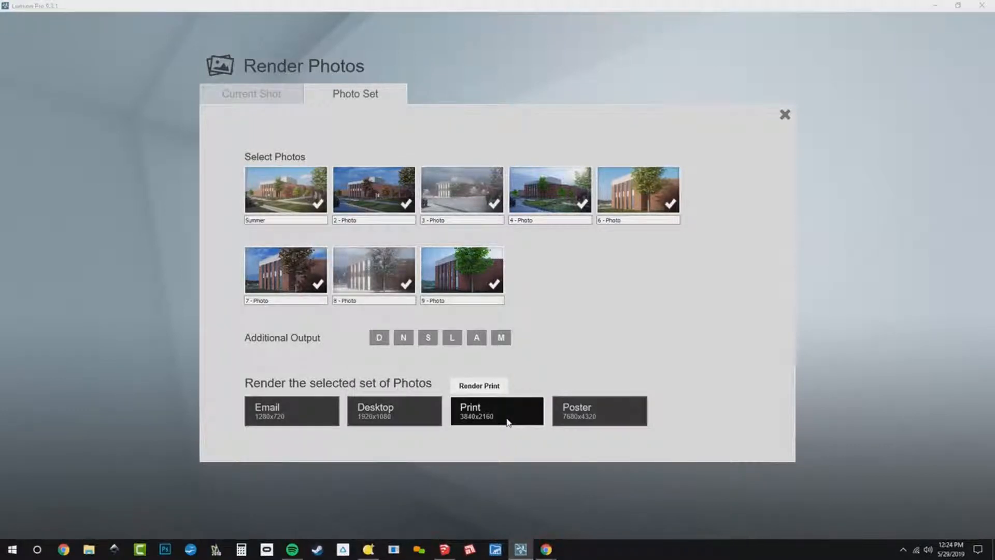
{"action": "left_click", "coordinate": [395, 416]}
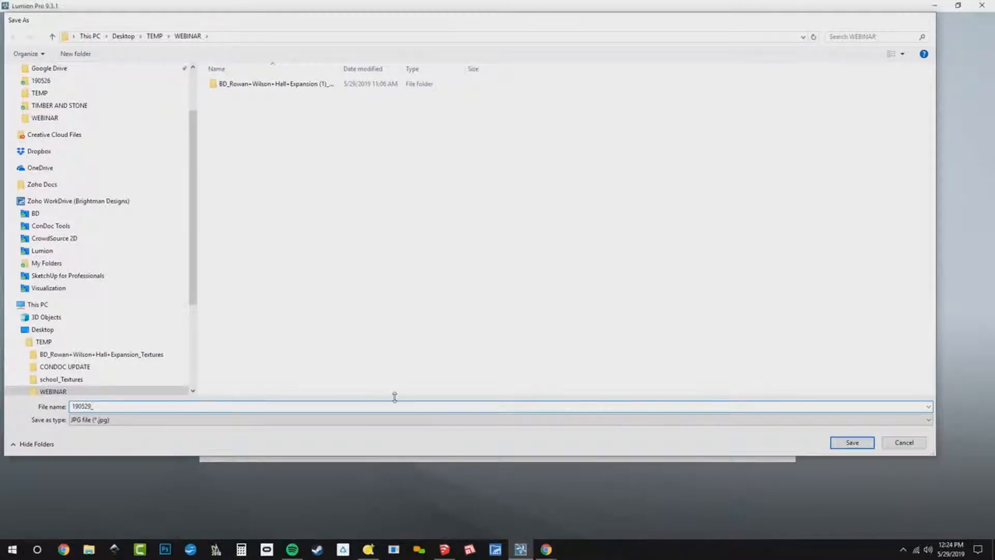
{"action": "key", "text": "Return"}
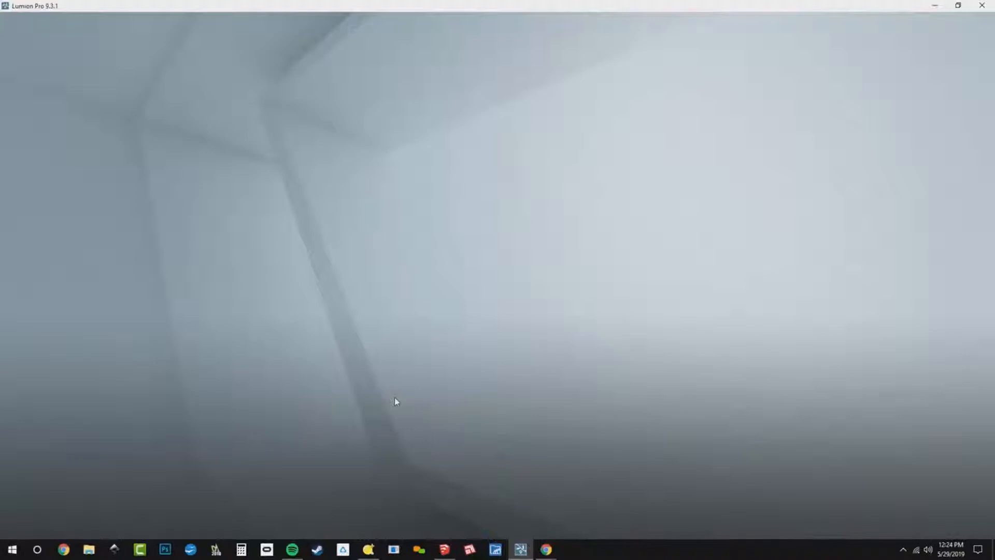